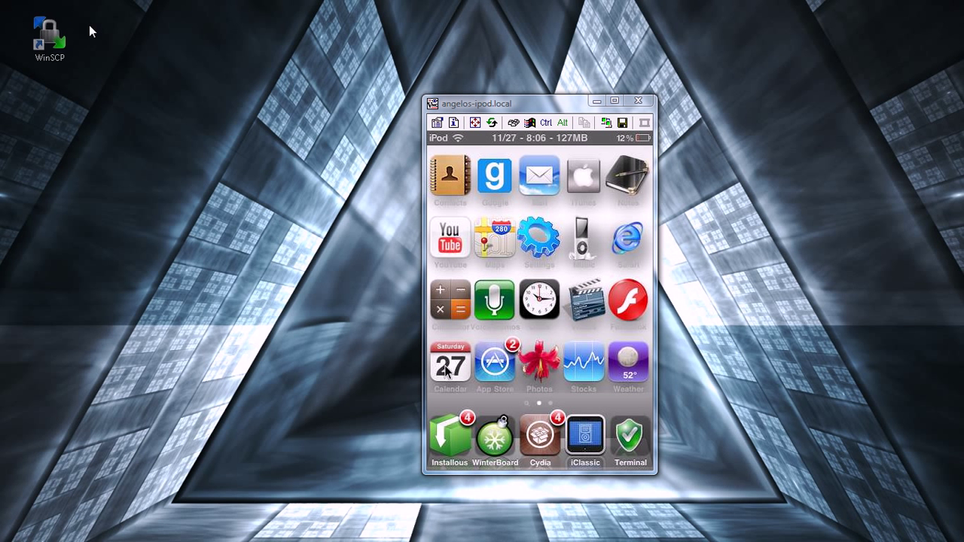
Launch WinSCP and log in to the saved iPod SFTP session as root with its password
left_click_drag(46, 36, 134, 85)
double_click(136, 90)
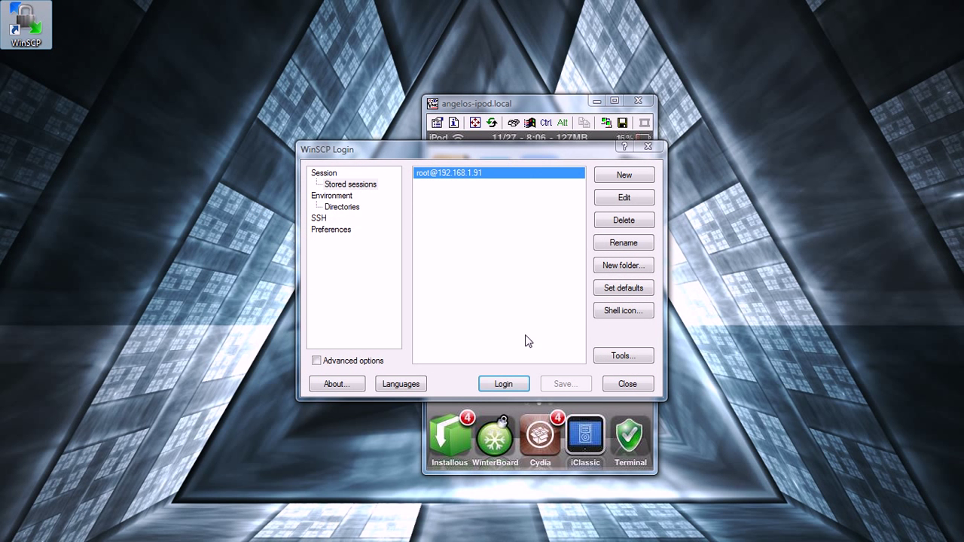
left_click(504, 384)
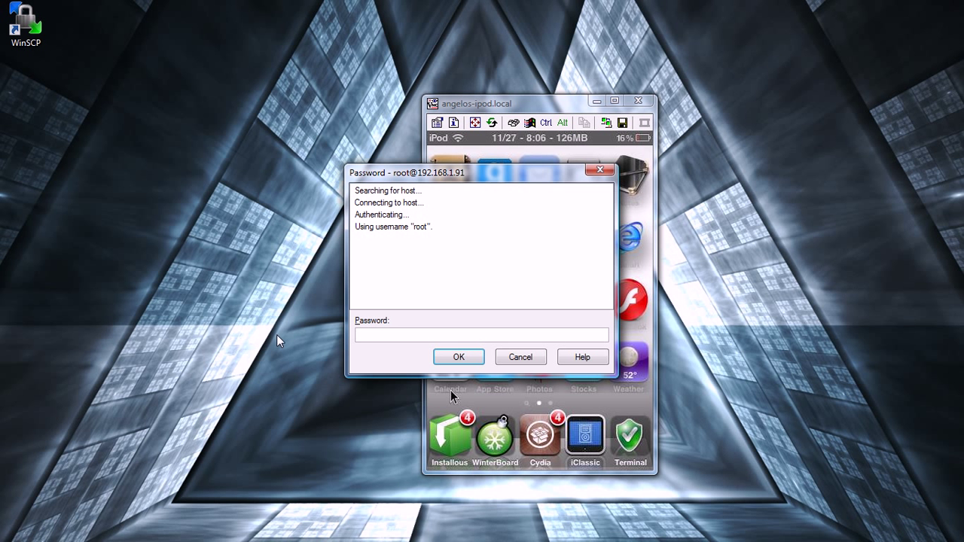
type("alpine")
key("Return")
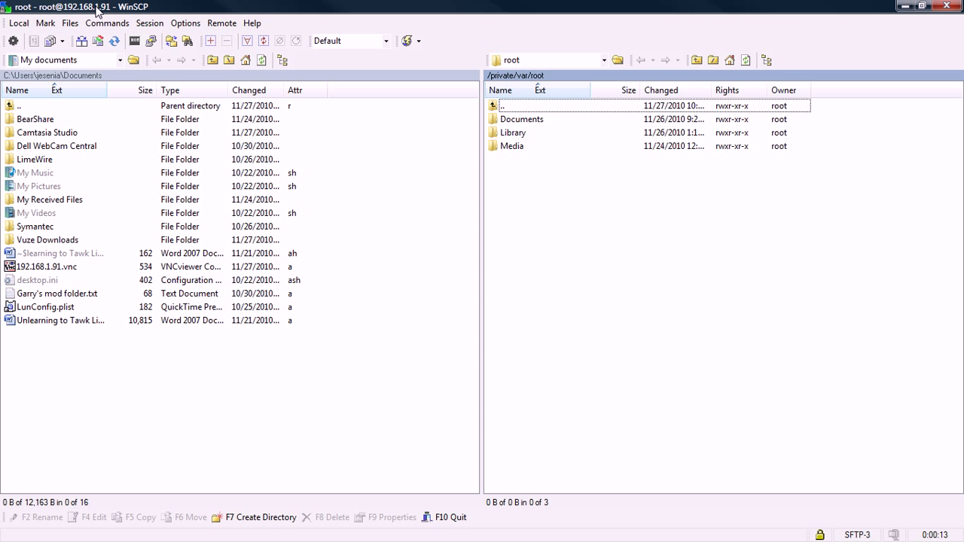
Navigate the remote pane up to /private/var, then into stash/Themes.IPFakt
double_click(570, 112)
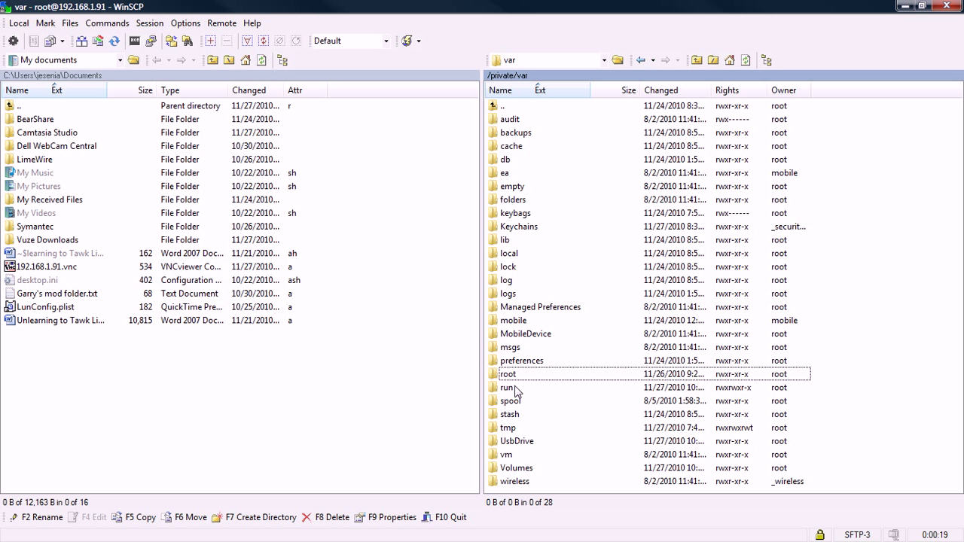
double_click(509, 414)
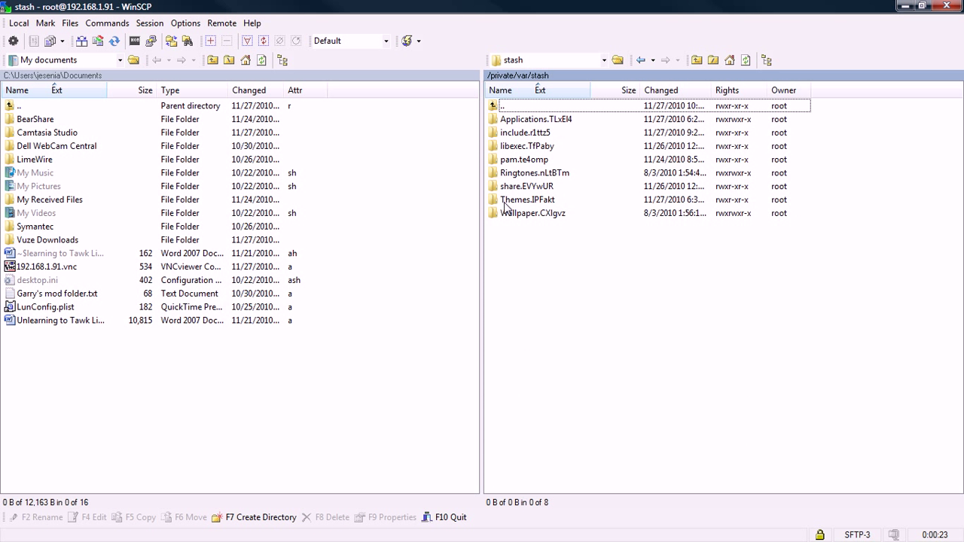
double_click(556, 200)
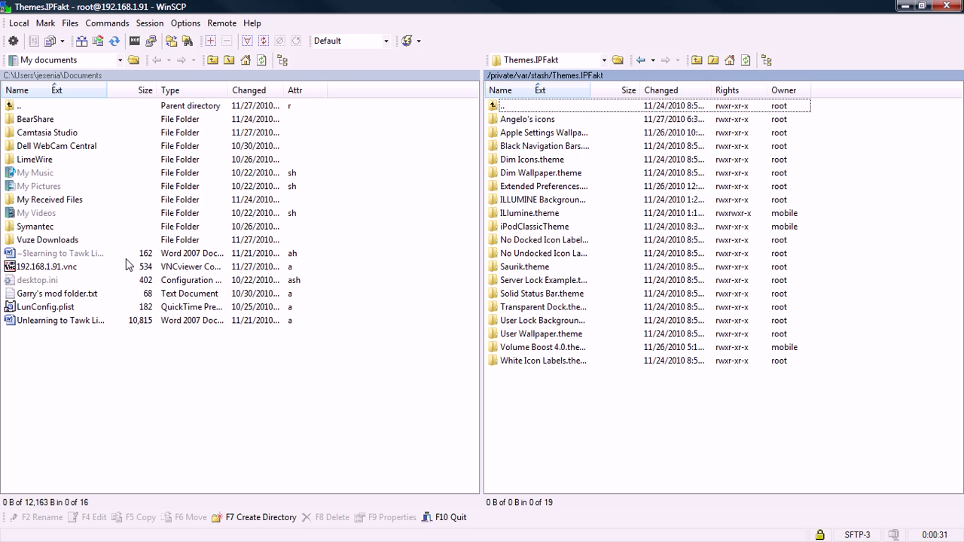
left_click_drag(658, 412, 570, 439)
Look inside a custom theme's Icons folder, return to the theme list and select Illumine.theme
double_click(527, 119)
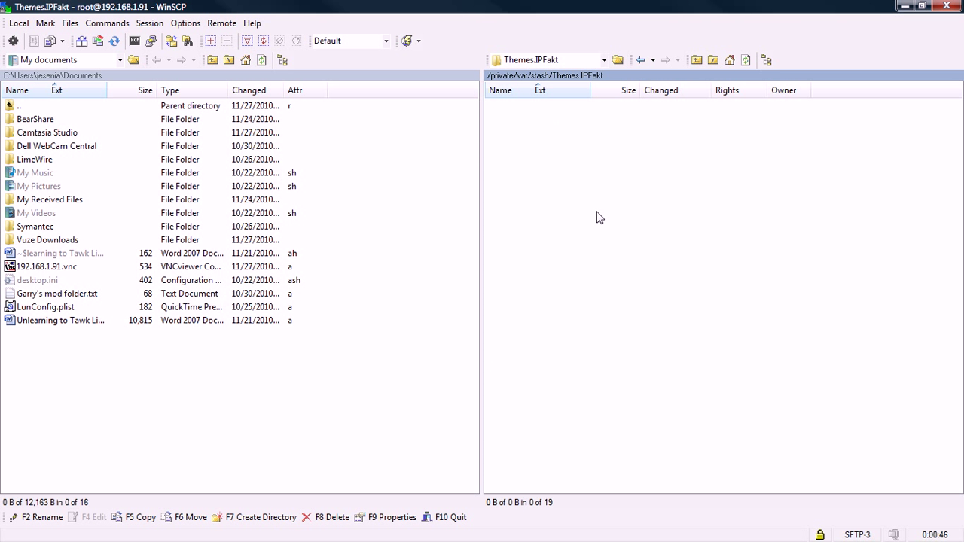
double_click(554, 122)
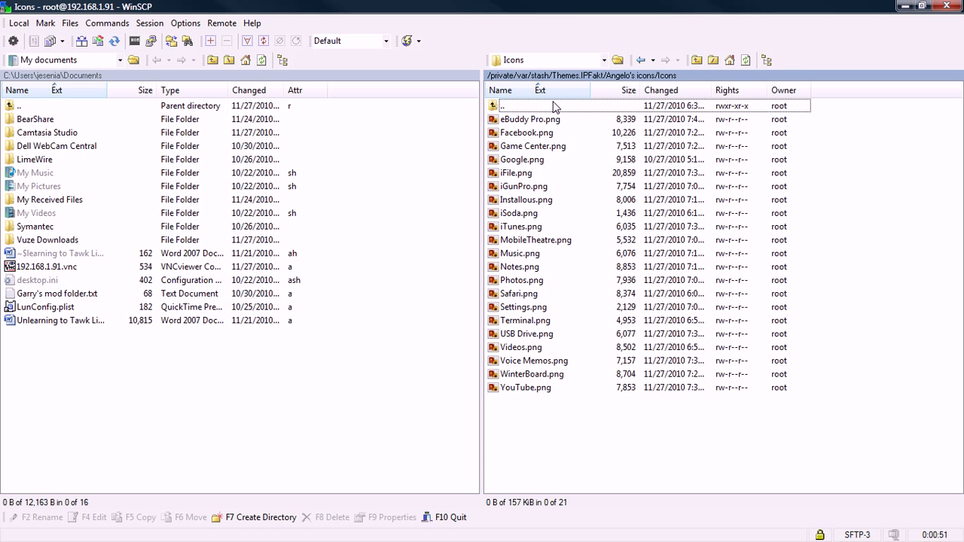
double_click(553, 106)
double_click(553, 106)
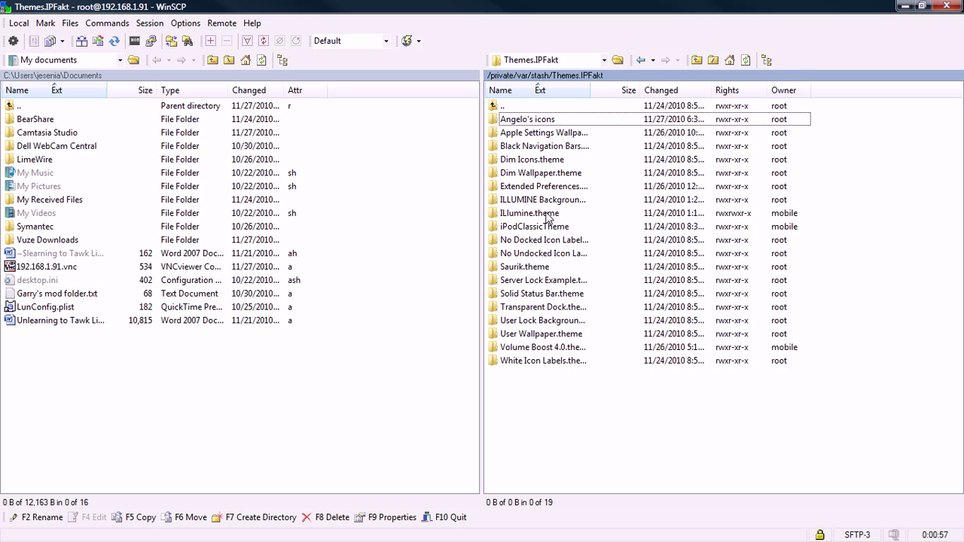
left_click(548, 217)
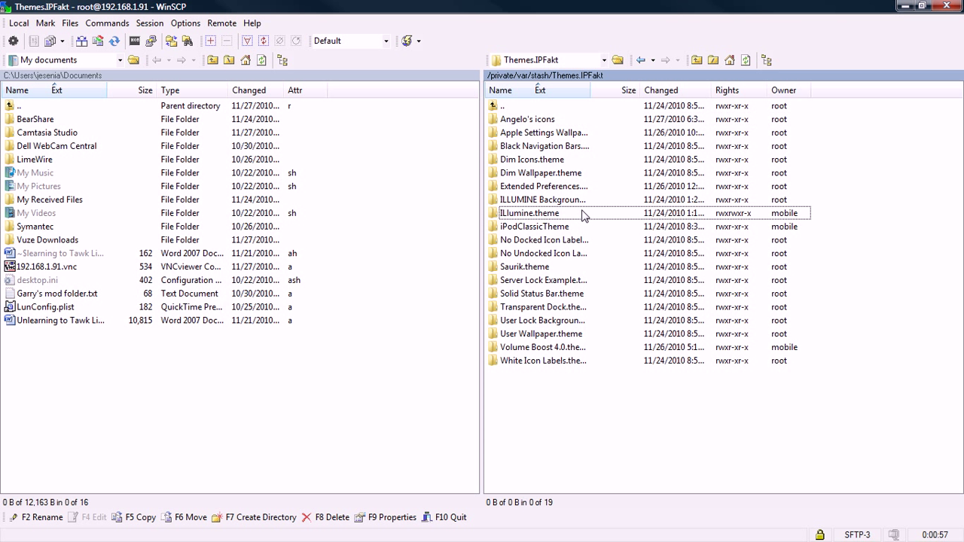
Open Illumine.theme and its Icons folder, listing 2,998 PNG icon files
double_click(532, 219)
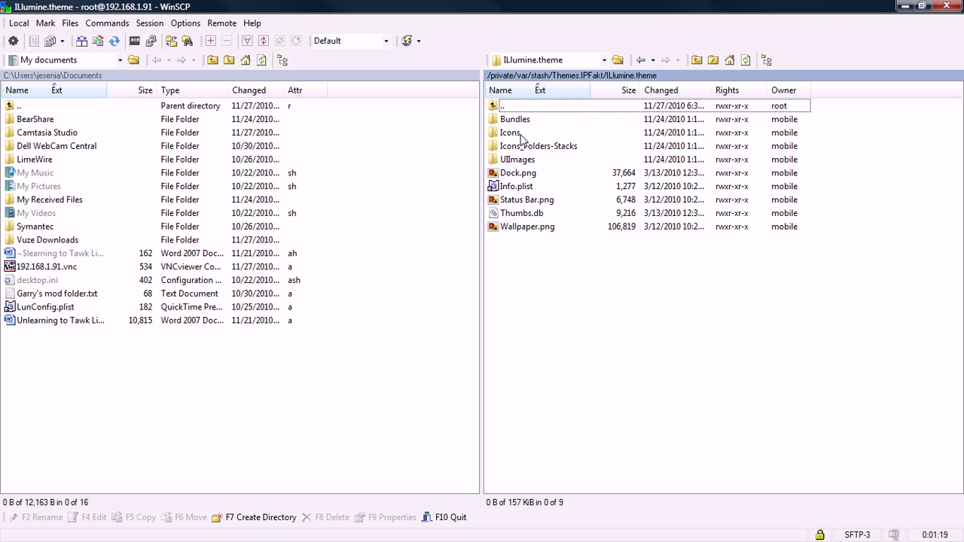
double_click(522, 137)
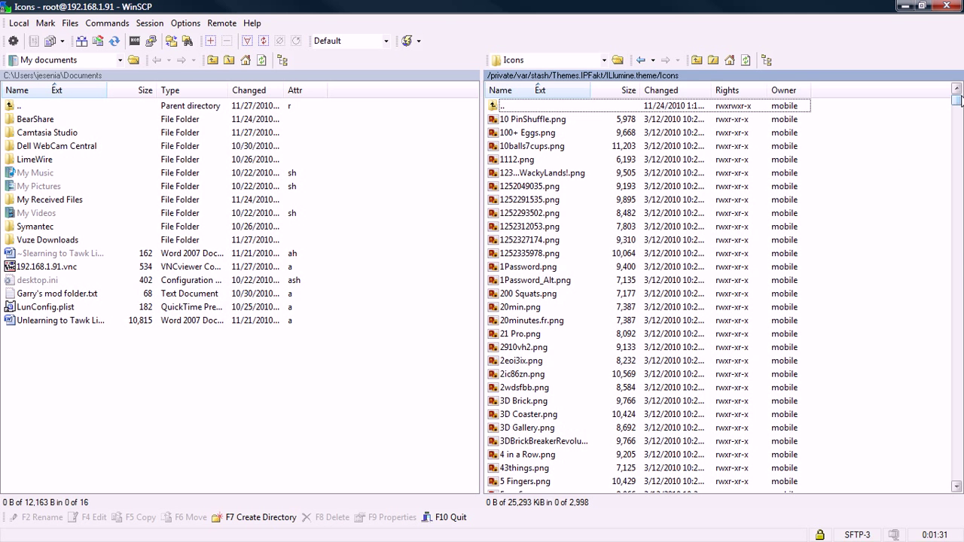
left_click_drag(956, 100, 935, 82)
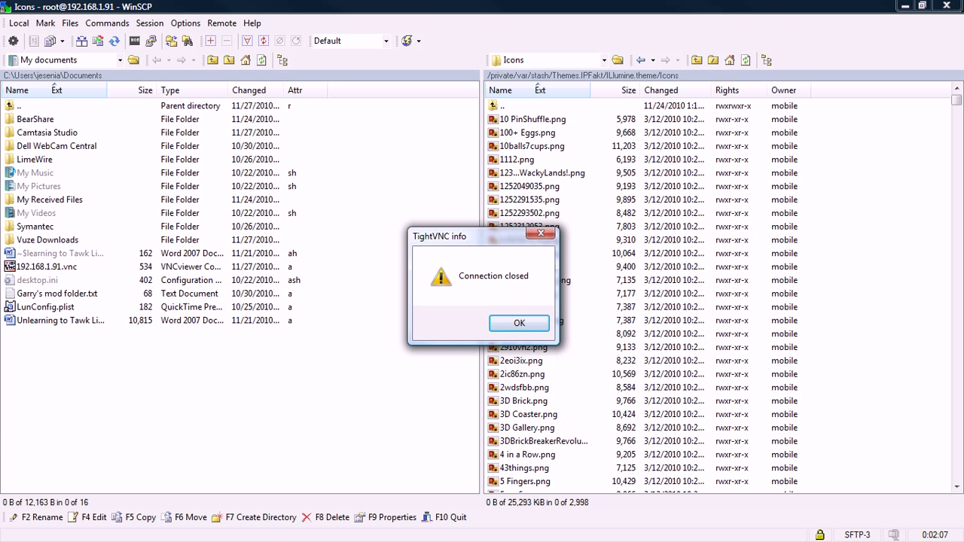
Dismiss the 'Connection closed' notice and centre the reconnected iPod viewer window
key("Return")
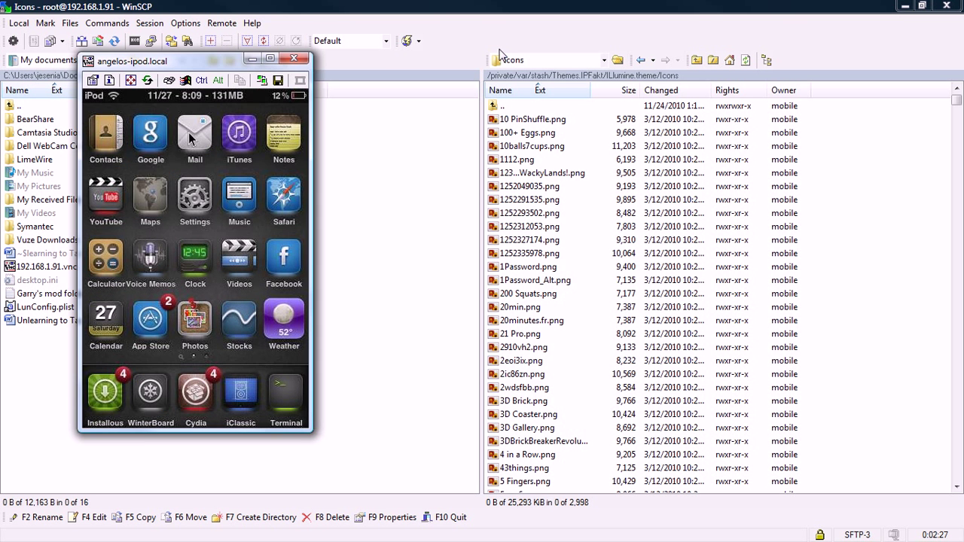
left_click_drag(193, 56, 461, 89)
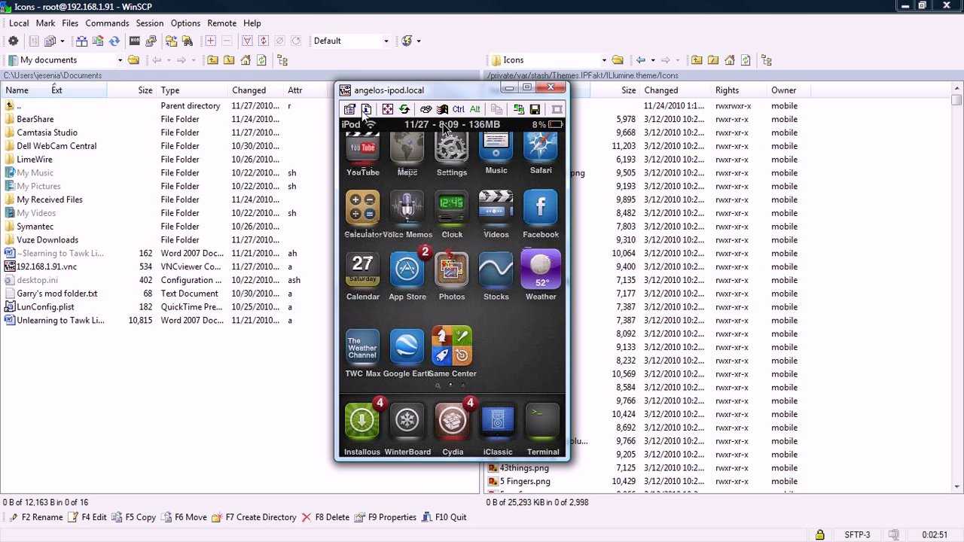
Minimize WinSCP and bring up Firefox on the Zoob Apps free PNG icons page
left_click(101, 389)
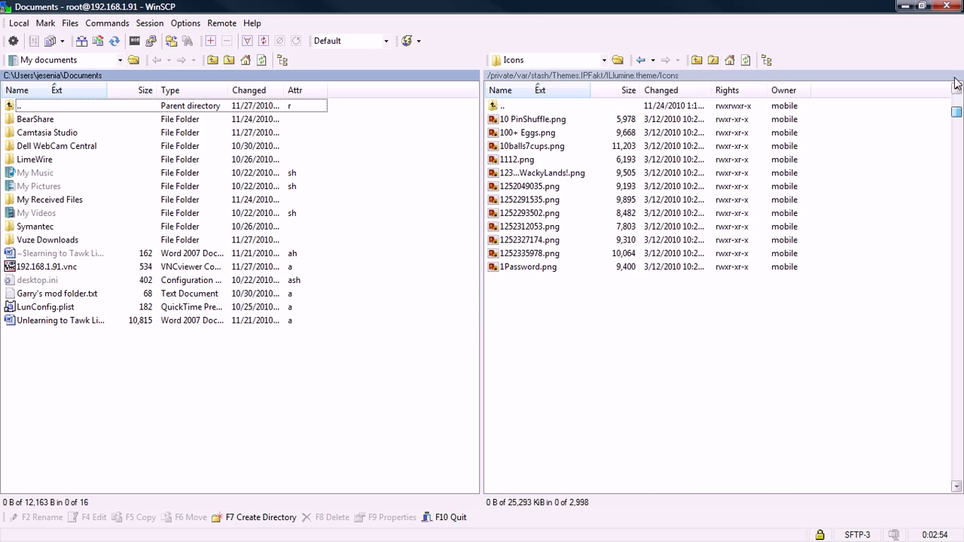
left_click(905, 5)
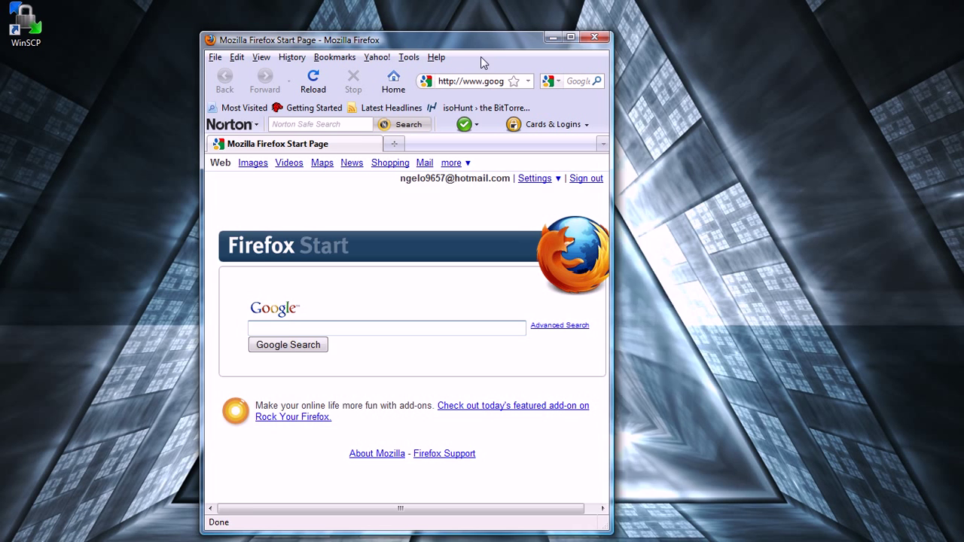
left_click_drag(481, 57, 564, 38)
double_click(564, 38)
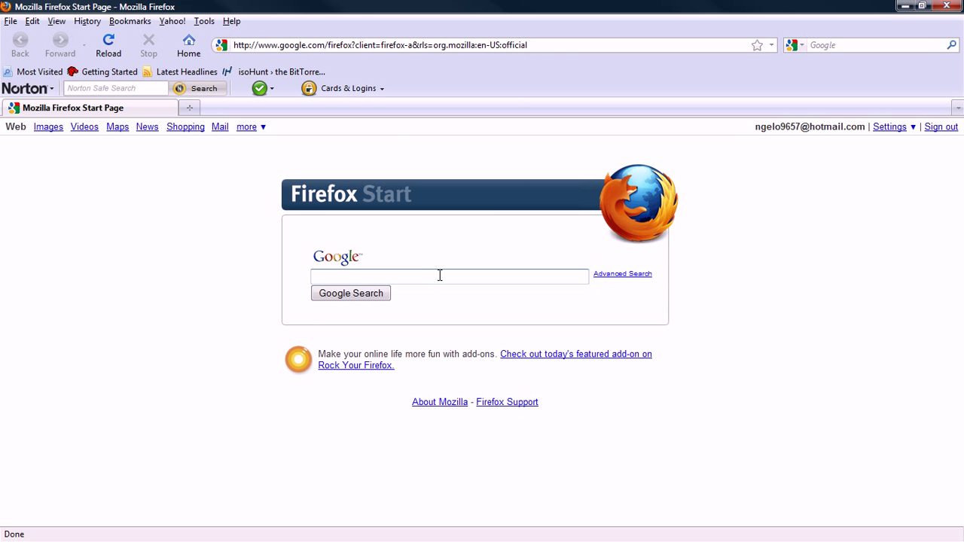
left_click(651, 42)
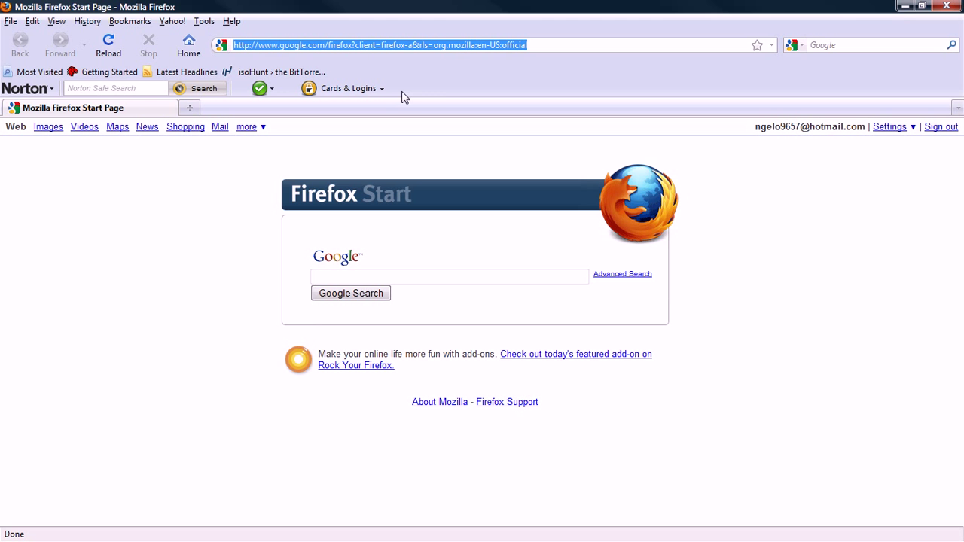
left_click(947, 5)
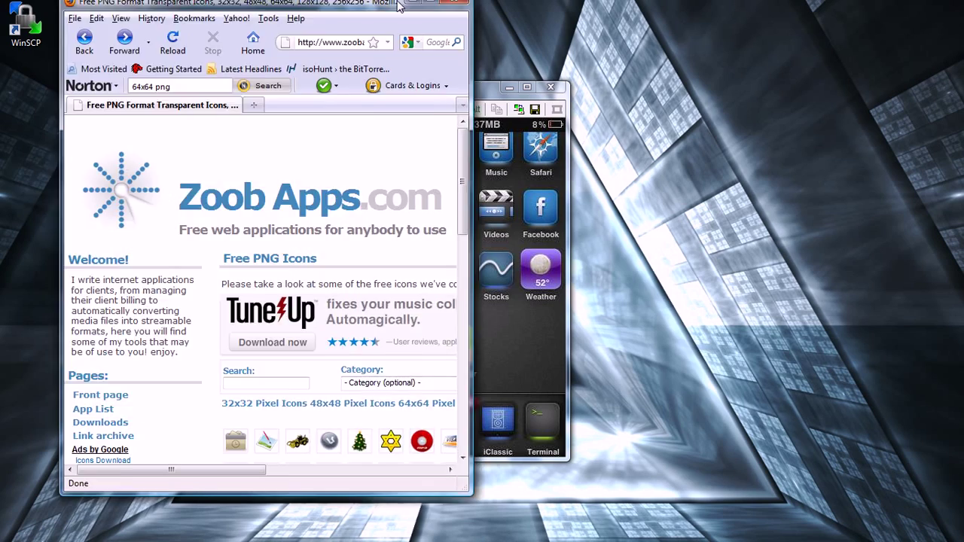
Enter '64x64' in the search box, then clear it again
scroll(700, 151, "down", 4)
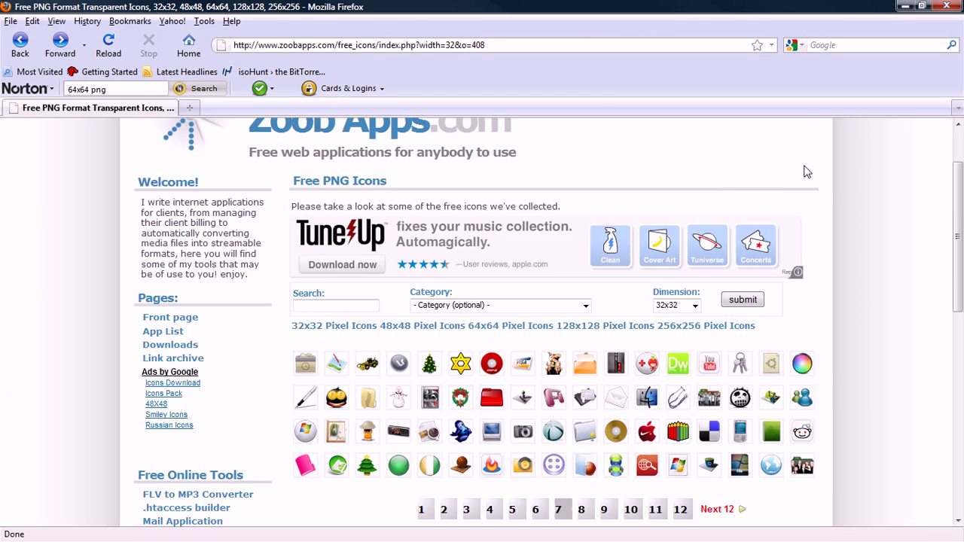
scroll(805, 170, "up", 4)
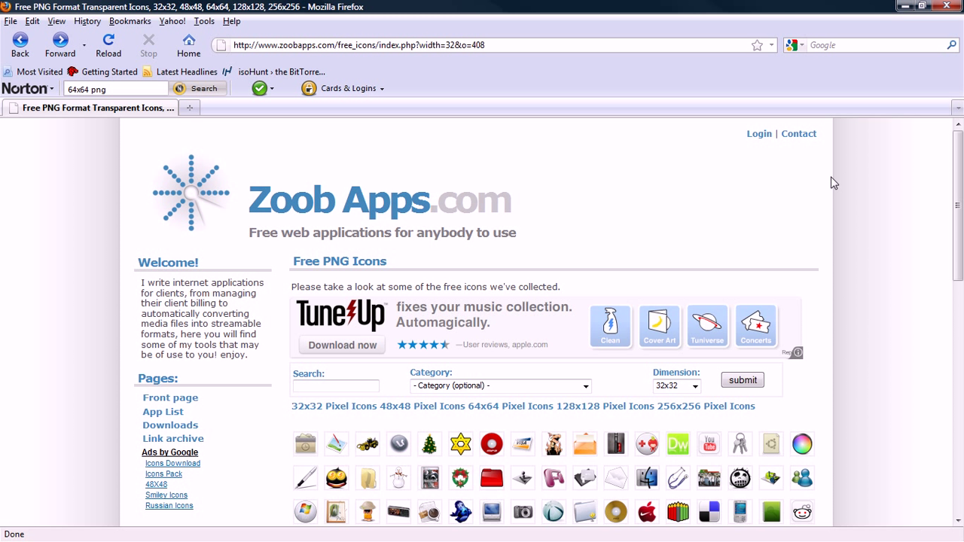
left_click(880, 45)
type("64x")
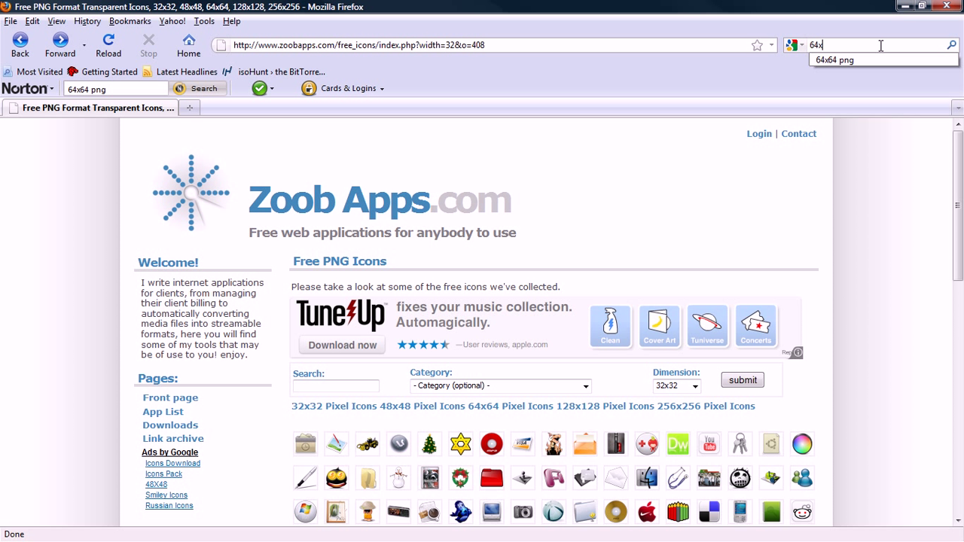
type("64 png")
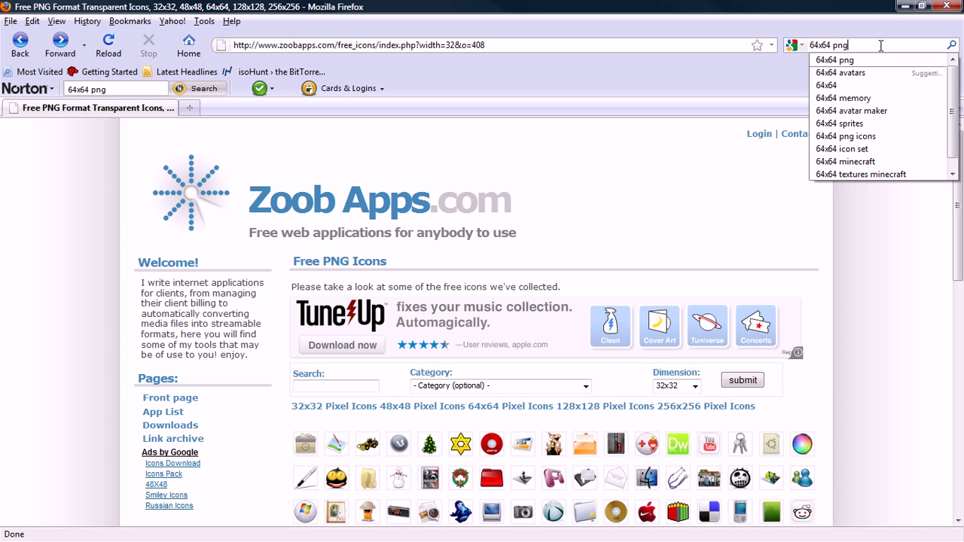
key("BackSpace")
key("BackSpace")
key("BackSpace")
key("BackSpace")
key("BackSpace")
key("BackSpace")
key("BackSpace")
key("BackSpace")
key("BackSpace")
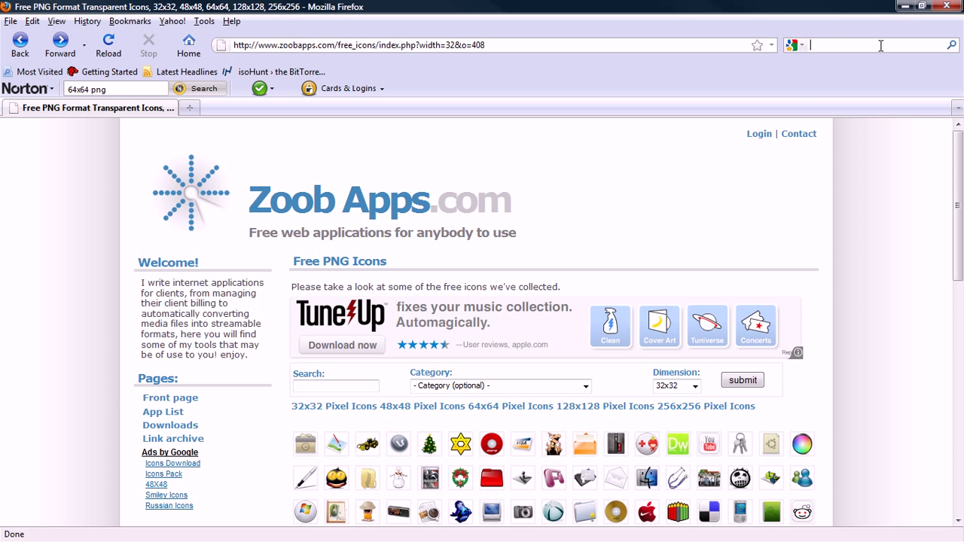
Scroll down the Zoob Apps listing and go to page 8
scroll(926, 279, "down", 3)
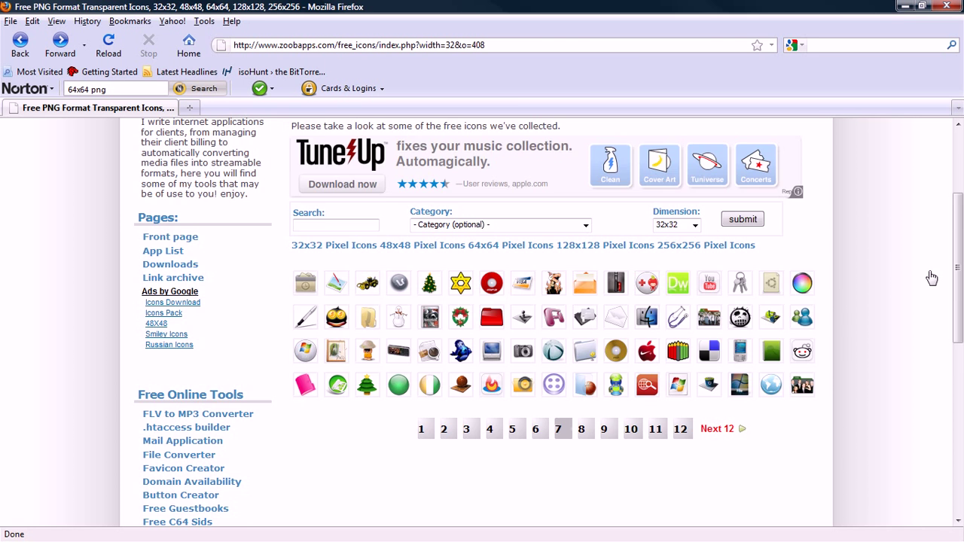
scroll(877, 278, "up", 3)
scroll(831, 286, "down", 4)
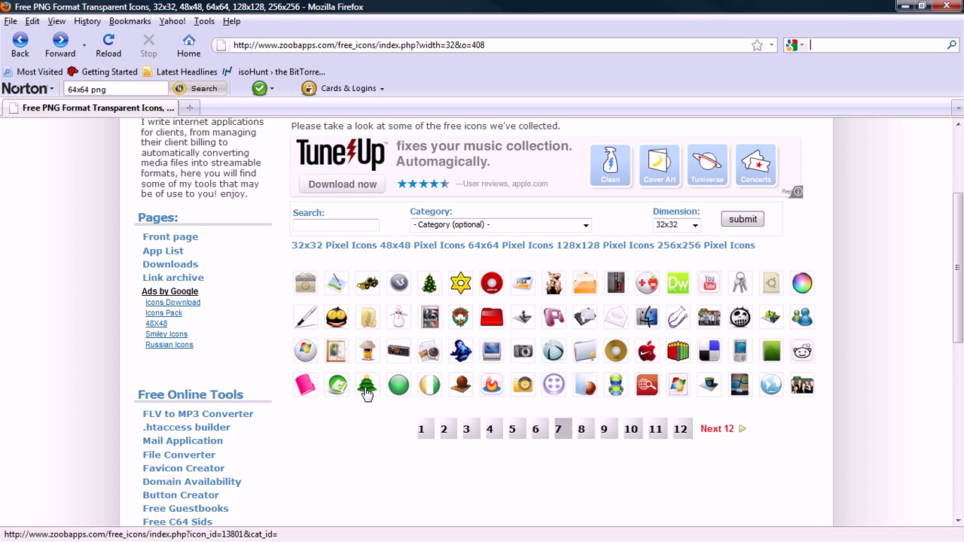
left_click(593, 436)
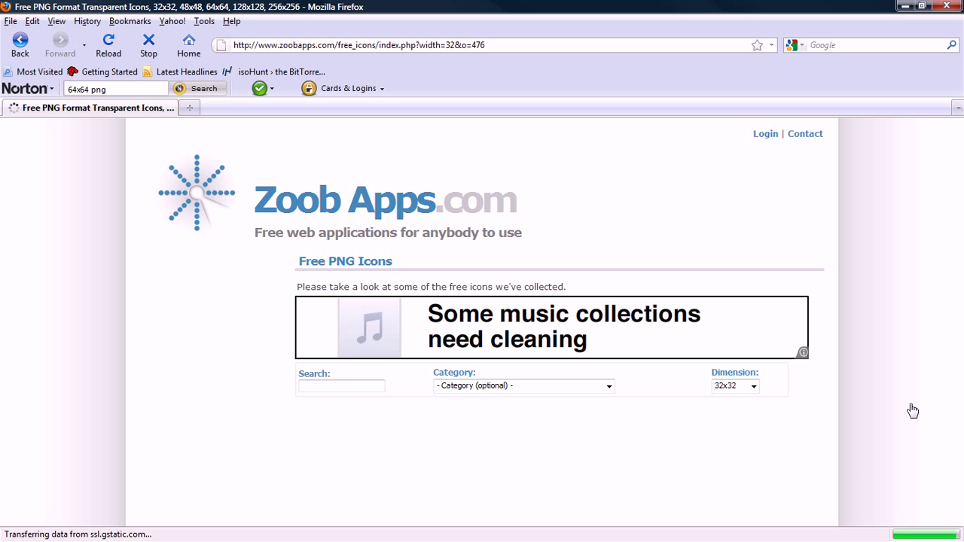
Scroll to the pagination links and open page 9 of the Zoob Apps icon gallery
scroll(903, 406, "down", 2)
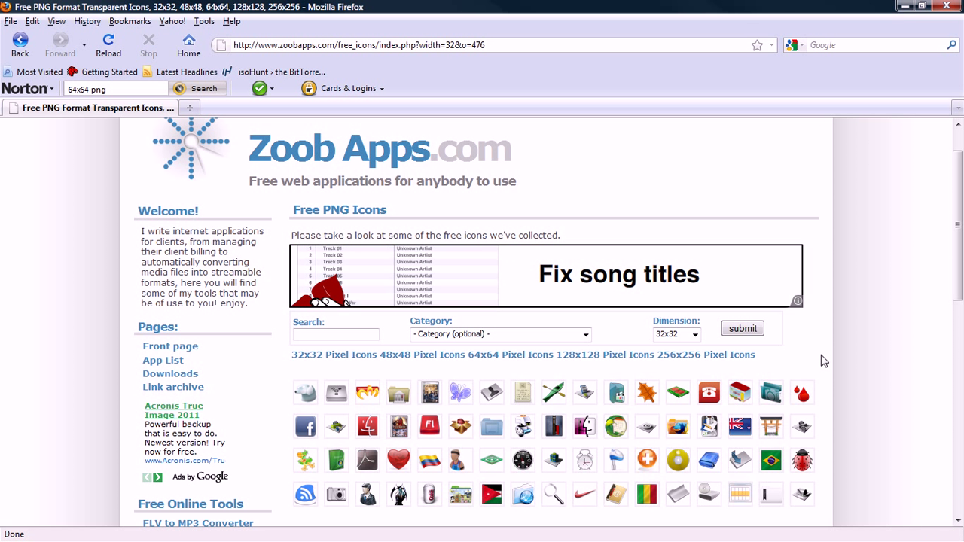
scroll(929, 299, "down", 2)
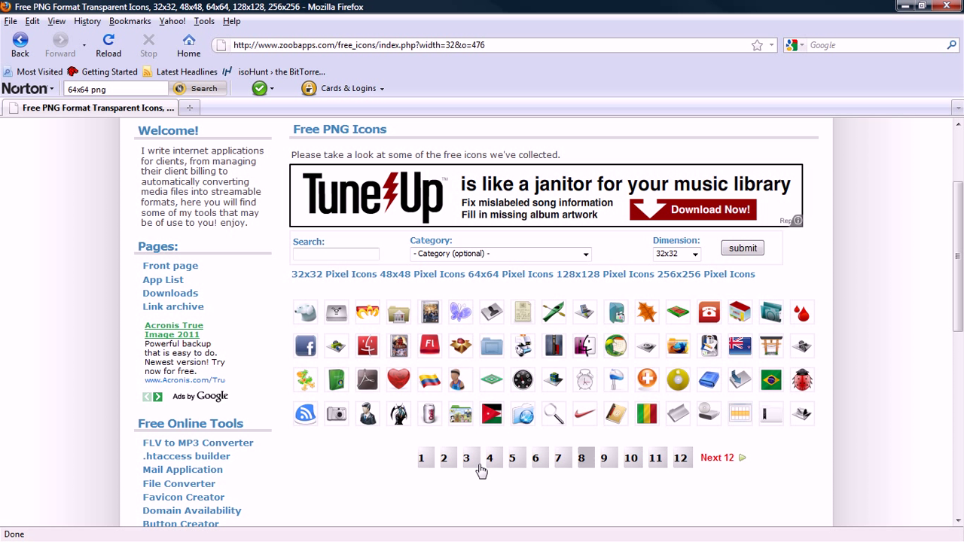
left_click(602, 461)
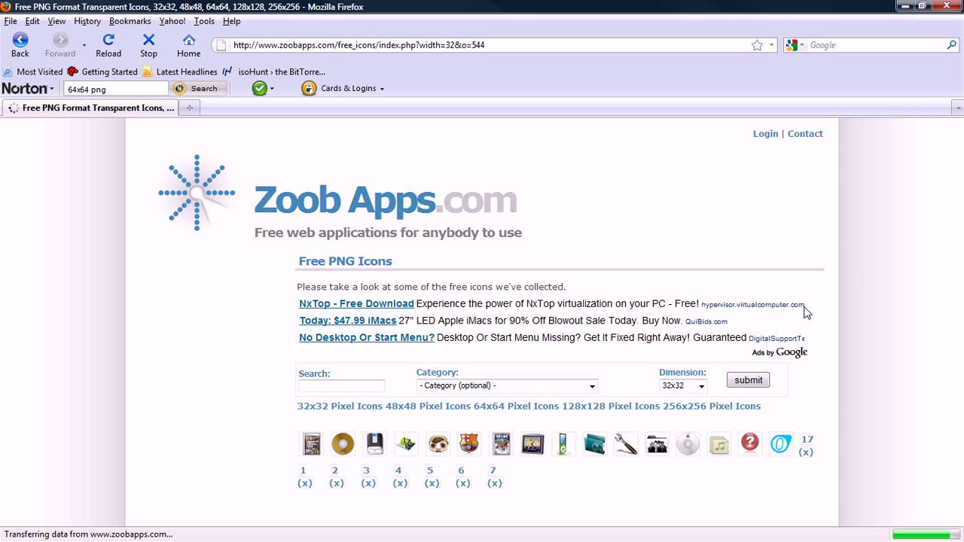
scroll(814, 343, "down", 2)
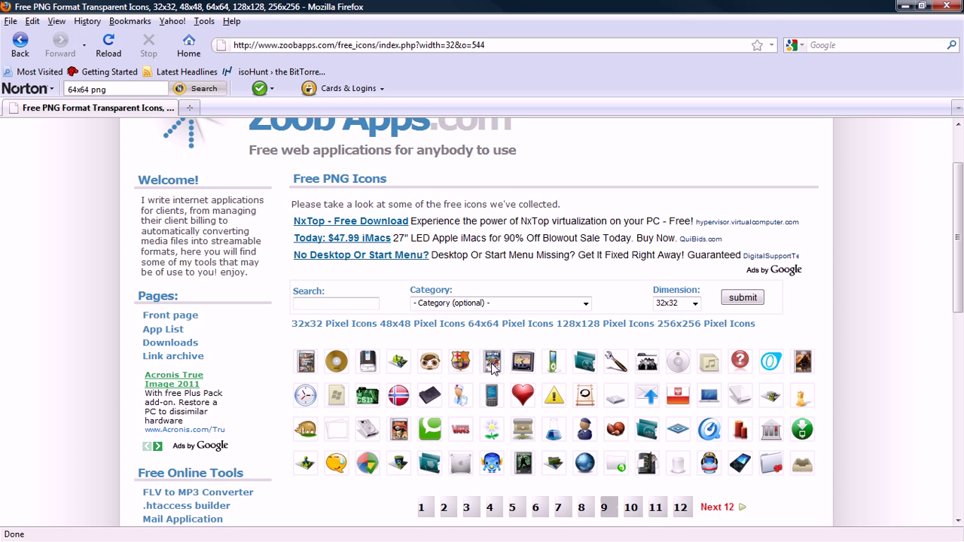
Open the green CSI folder icon's detail page on Zoob Apps
left_click(373, 404)
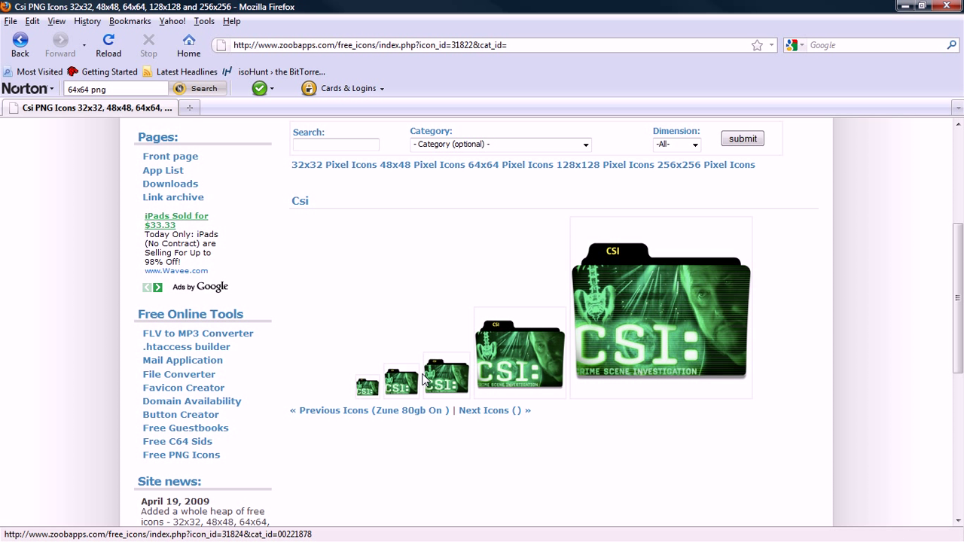
right_click(459, 381)
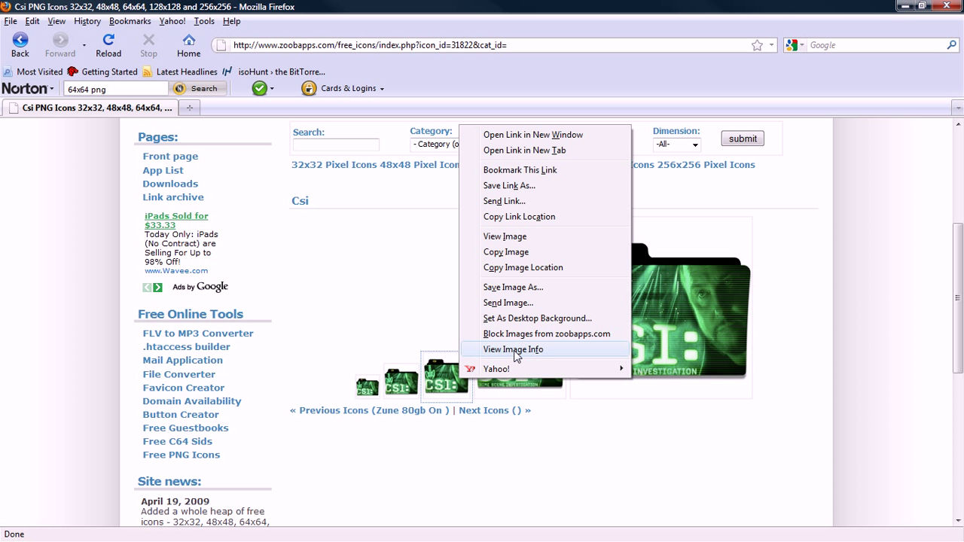
left_click(515, 351)
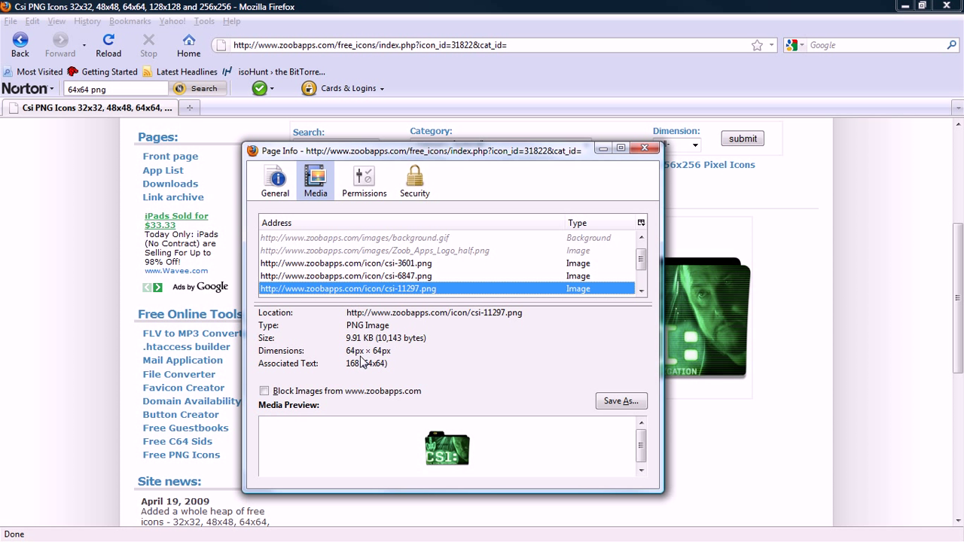
left_click(645, 148)
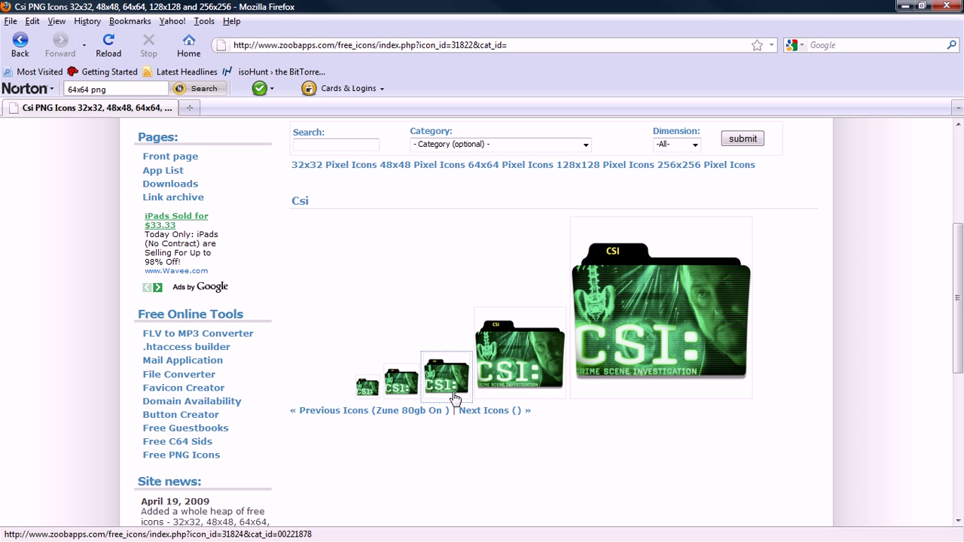
Start saving the 64x64 Csi icon image and clear the suggested name csi-11297
right_click(456, 386)
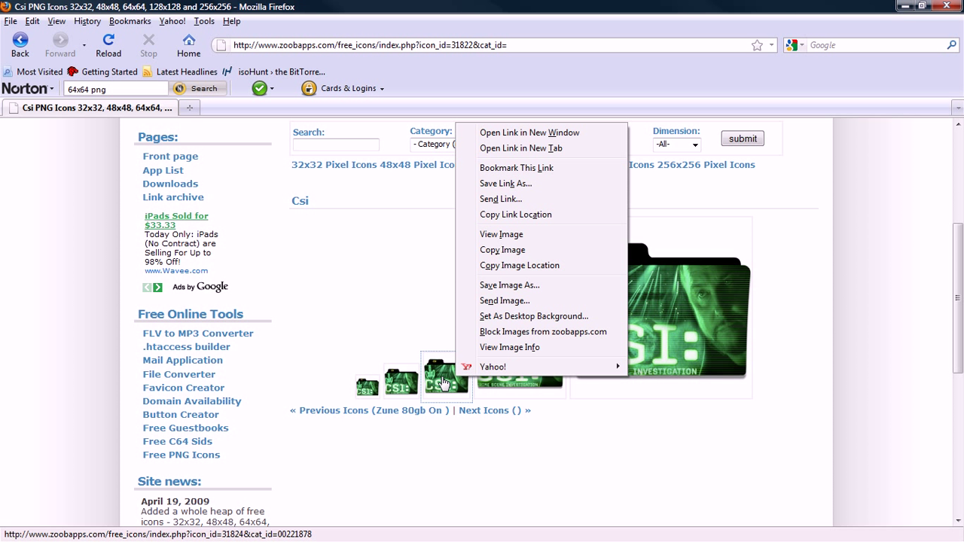
left_click(531, 289)
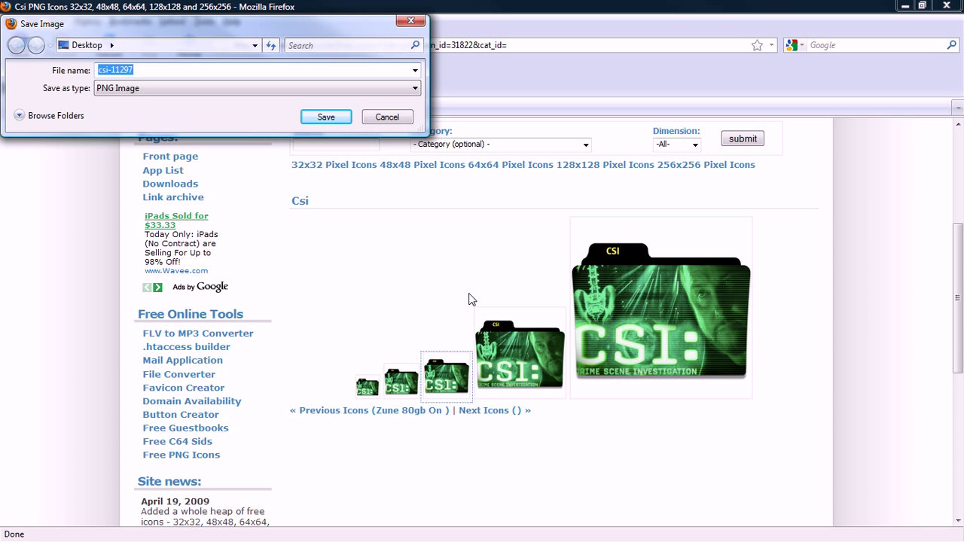
key("BackSpace")
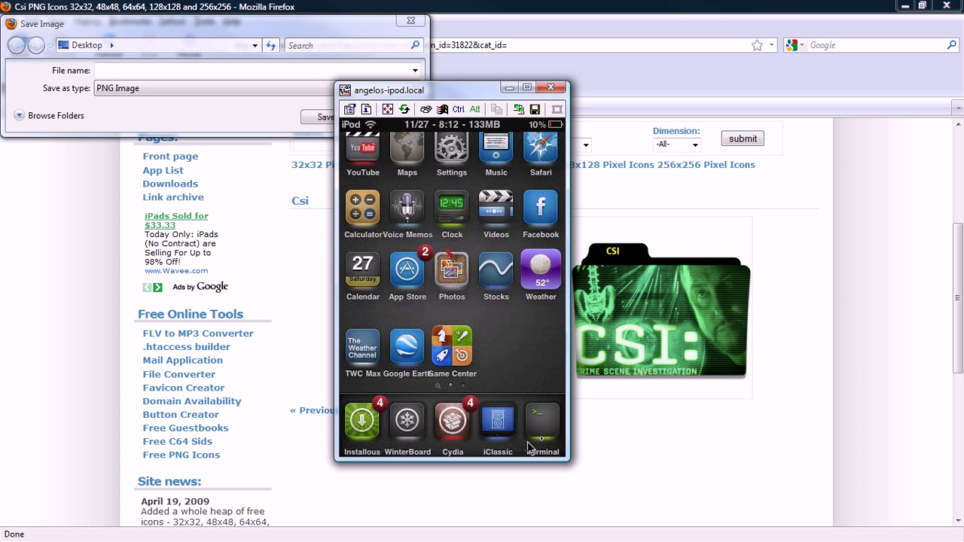
Scroll the iPod dock in the viewer to read the MobileTheatre app name
left_click_drag(536, 452, 485, 441)
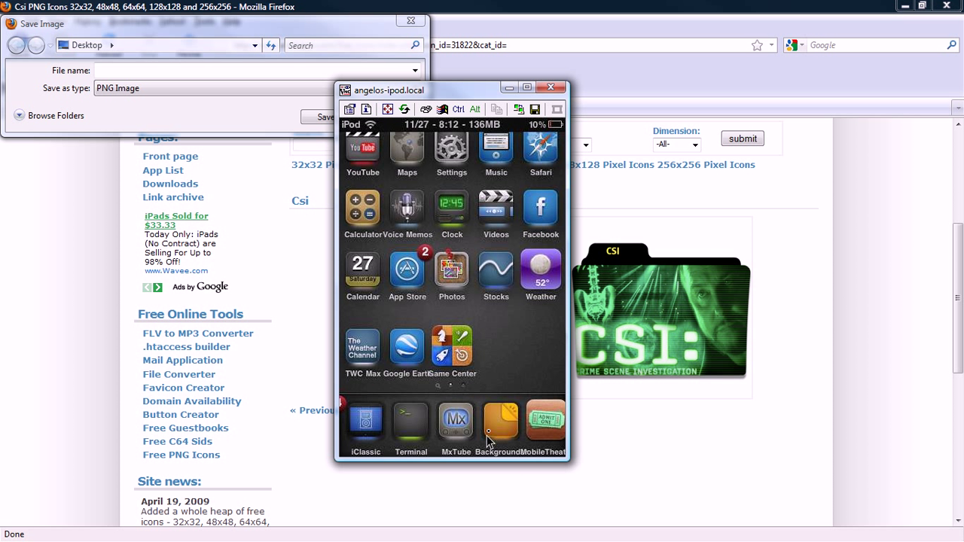
left_click_drag(535, 434, 497, 439)
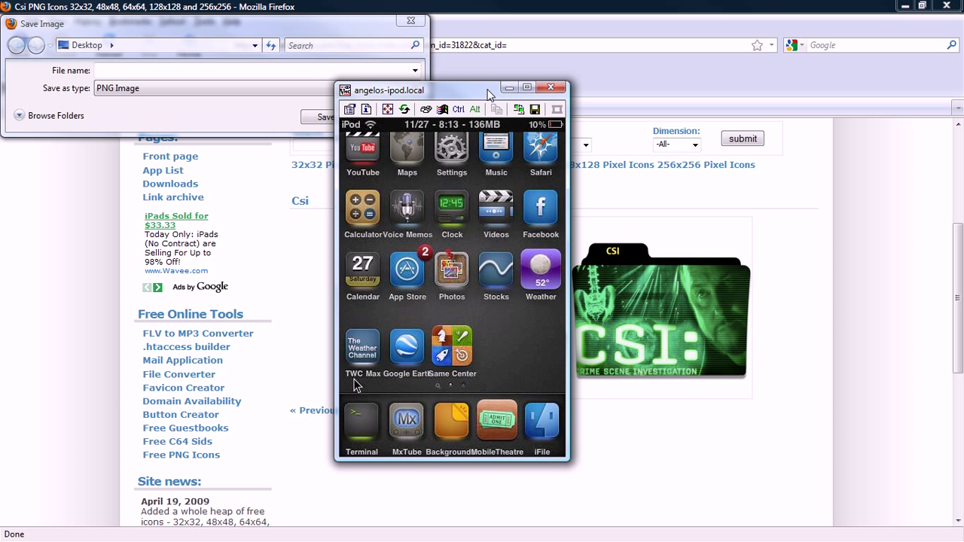
left_click_drag(505, 92, 580, 101)
Save the 64x64 icon to the Desktop as MobileTheatre.png
left_click(215, 71)
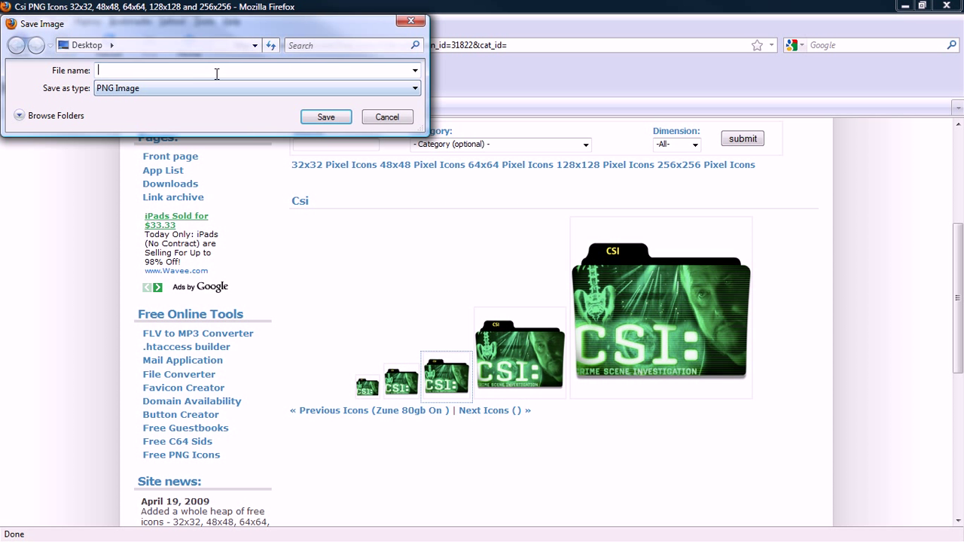
type("MobileTheatre")
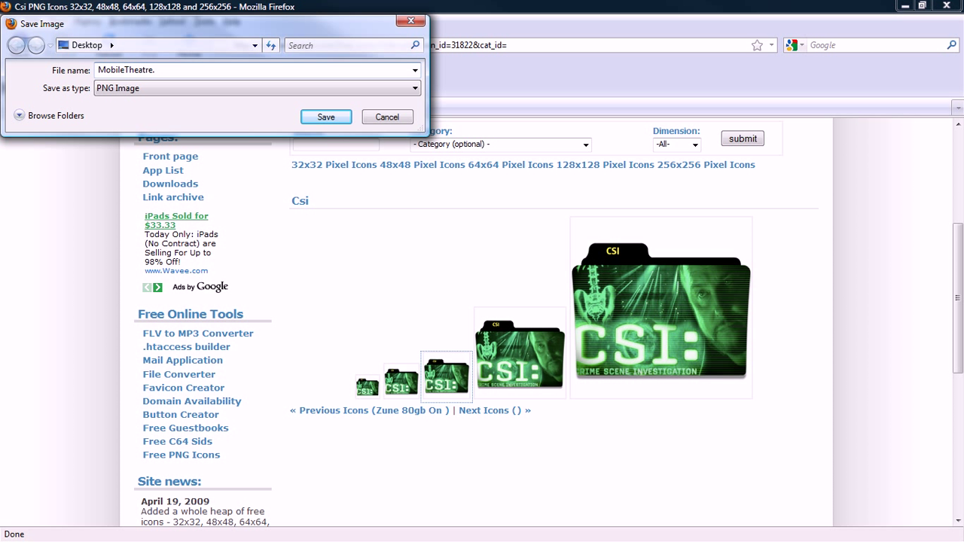
type(".png")
key("Return")
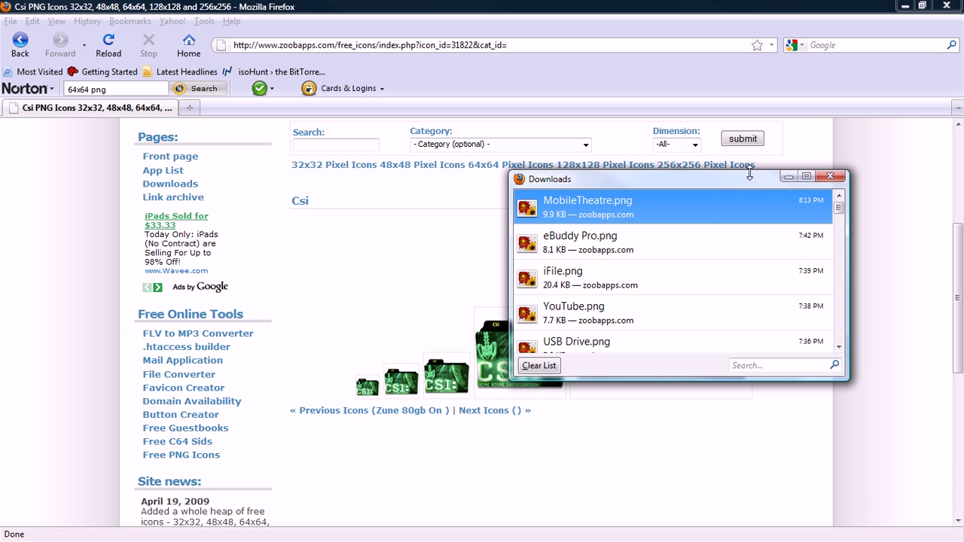
Close Firefox and its downloads list, and reposition the MobileTheatre file on the desktop
key("Escape")
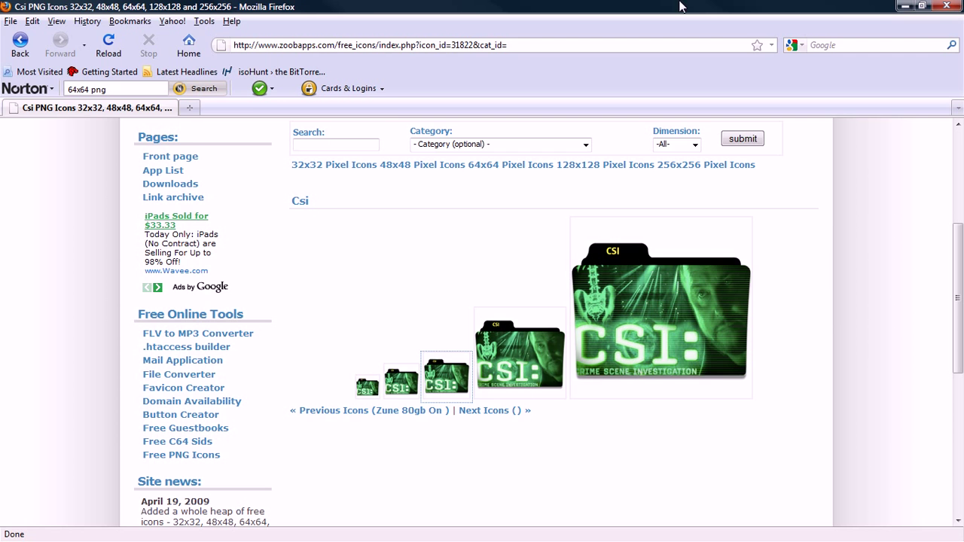
left_click(941, 7)
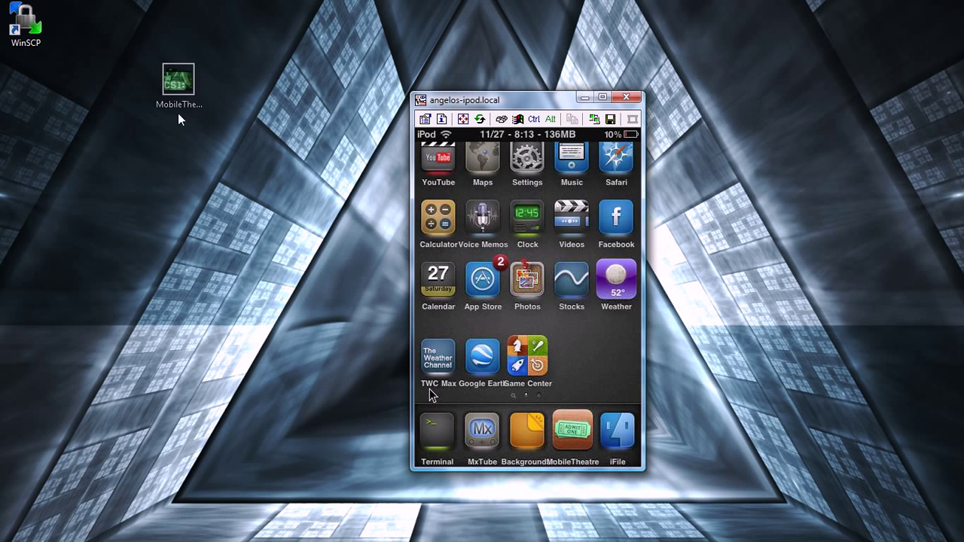
left_click_drag(180, 119, 94, 11)
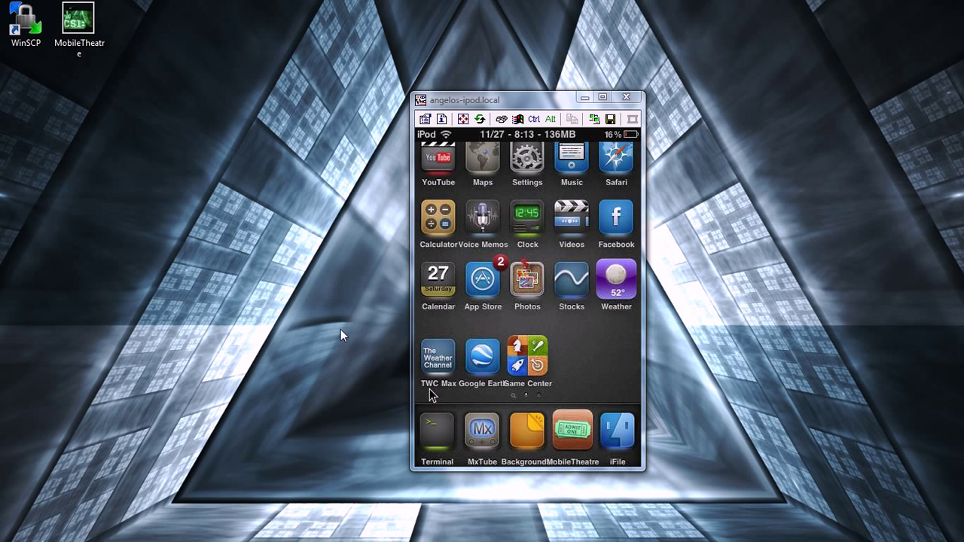
Preview MobileTheatre.png in Windows Photo Gallery, then close it and move the iPod window aside
left_click_drag(127, 112, 203, 323)
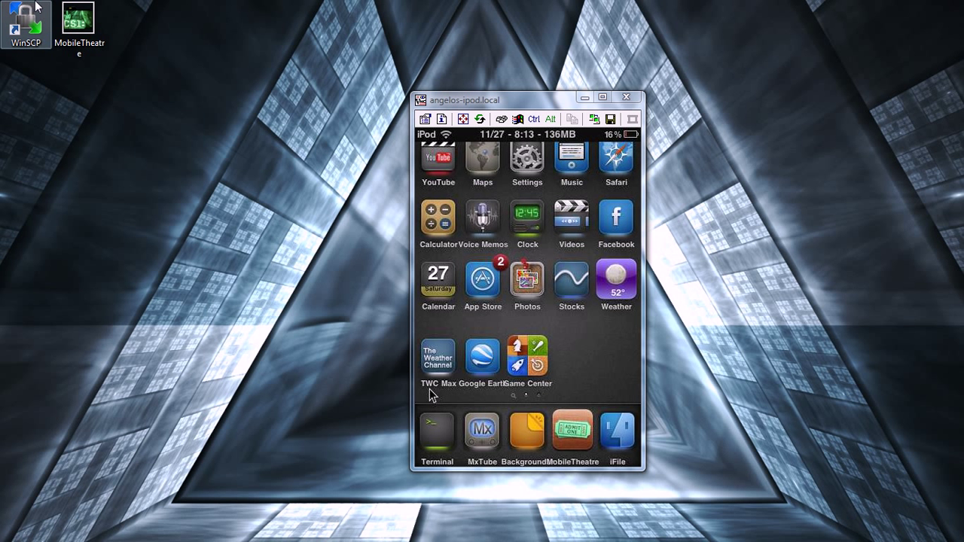
left_click(80, 23)
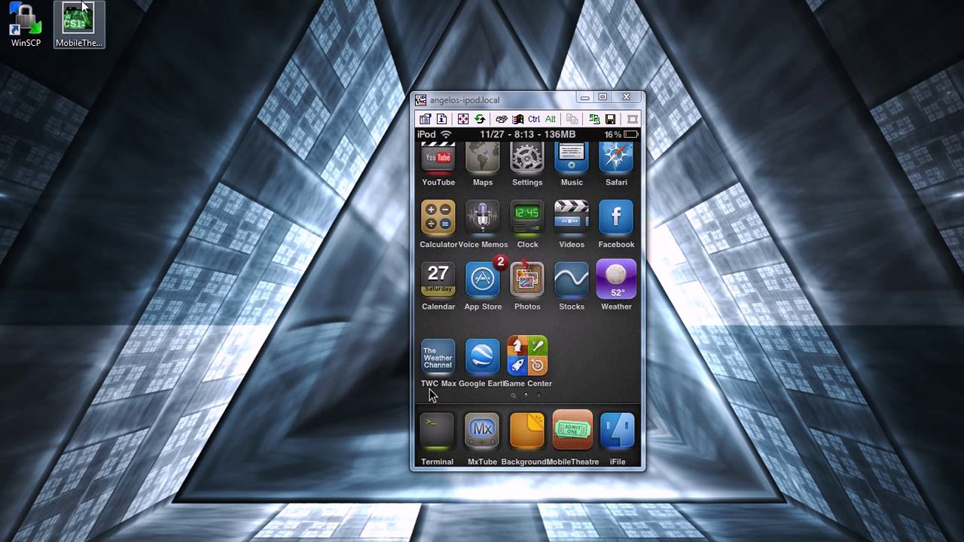
left_click(429, 390)
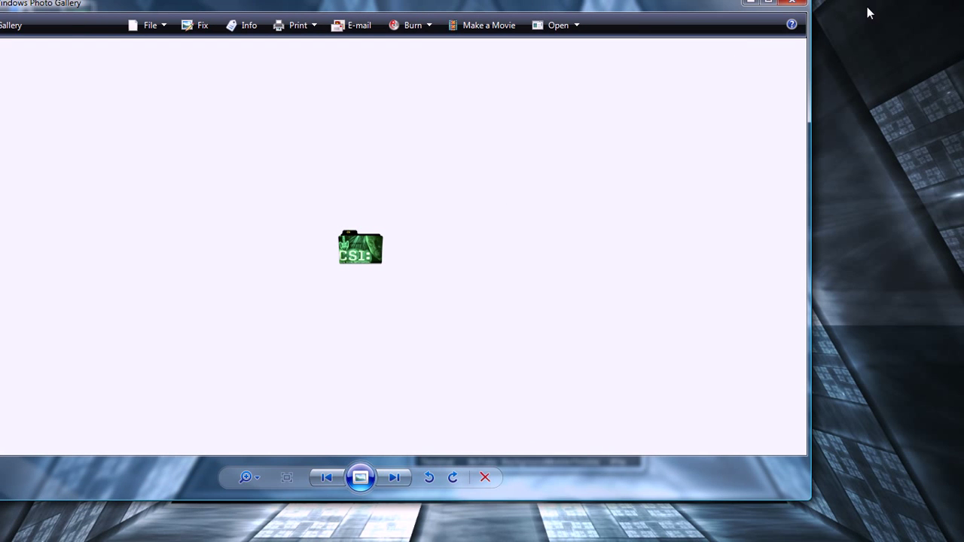
left_click(783, 3)
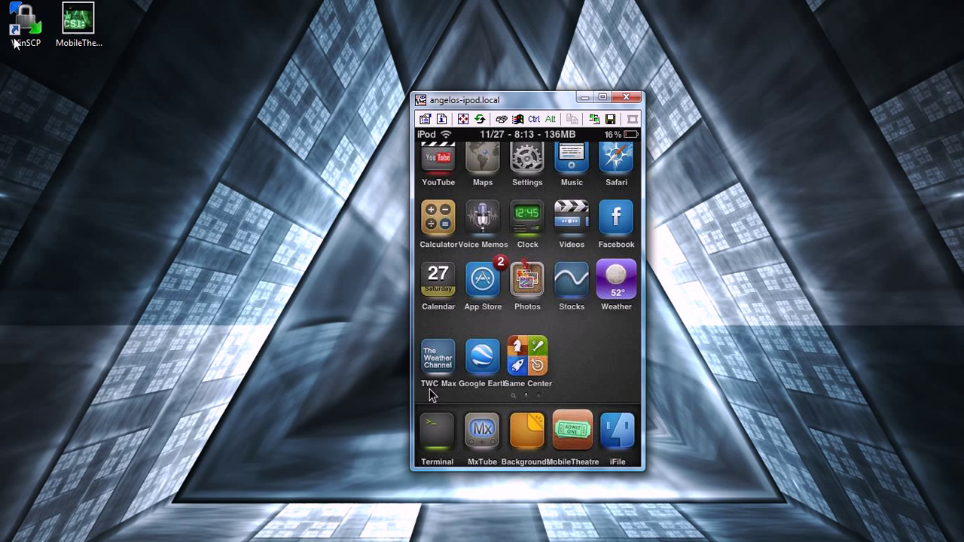
left_click_drag(569, 106, 627, 91)
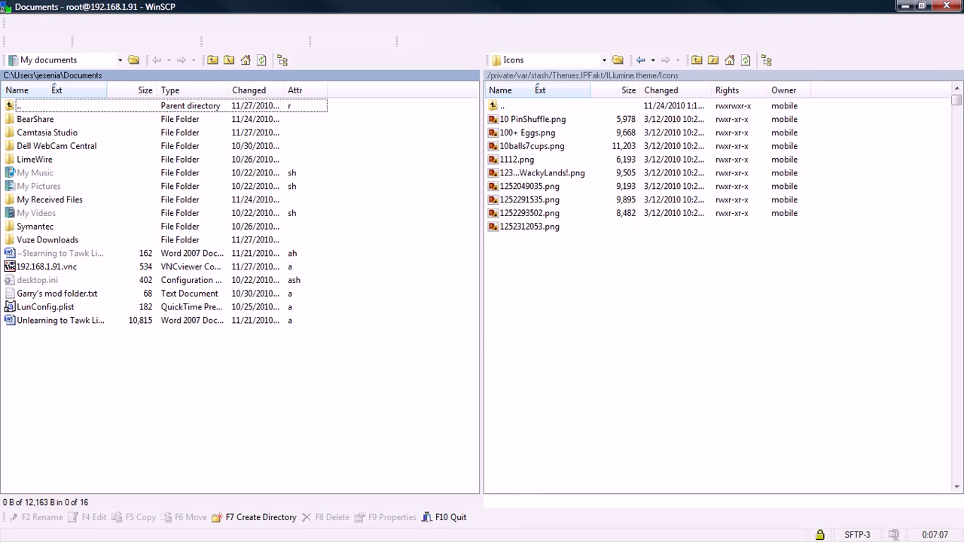
Shrink WinSCP to a window and recheck the MobileTheatre icon in a photo preview
left_click(921, 6)
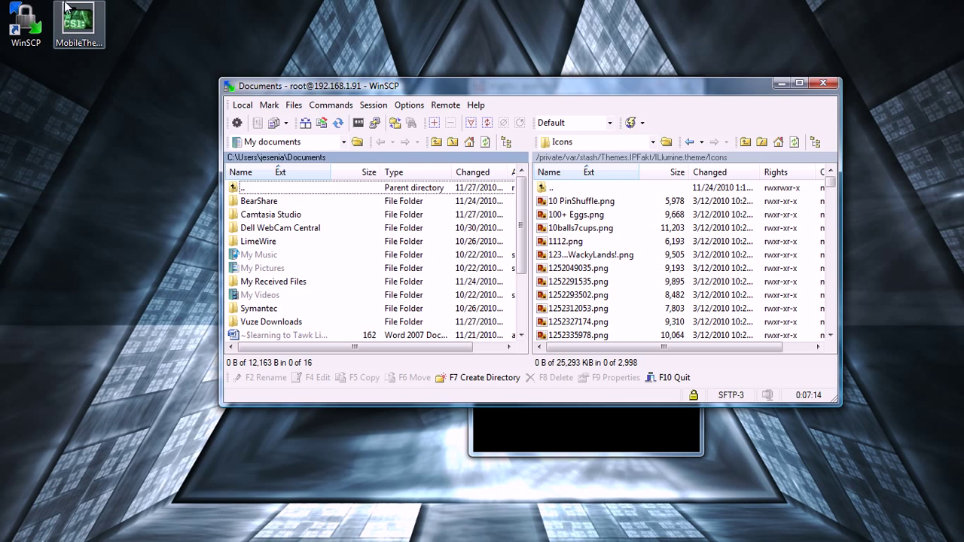
left_click_drag(94, 36, 94, 189)
double_click(88, 178)
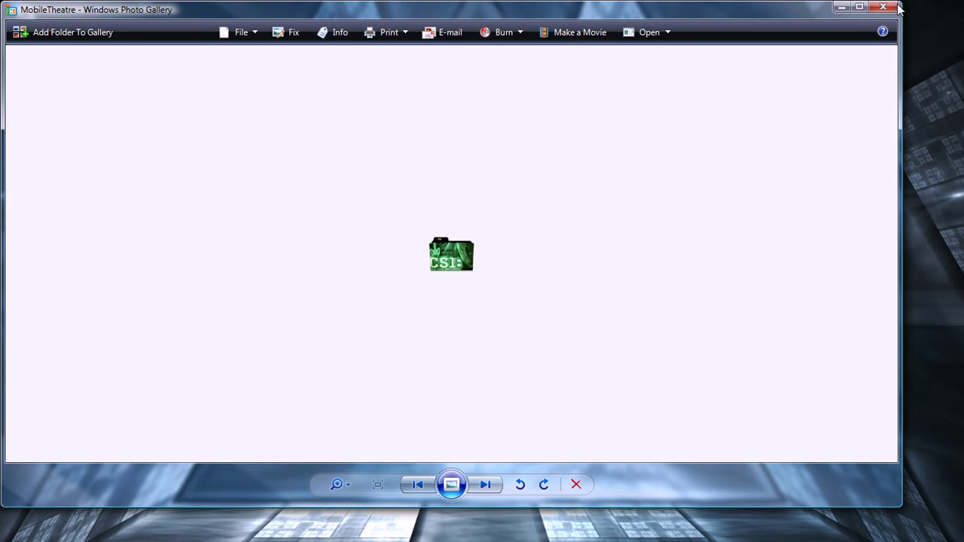
left_click(883, 6)
Copy MobileTheatre.png from the desktop into the iPod's Illumine Icons folder
left_click_drag(71, 156, 716, 330)
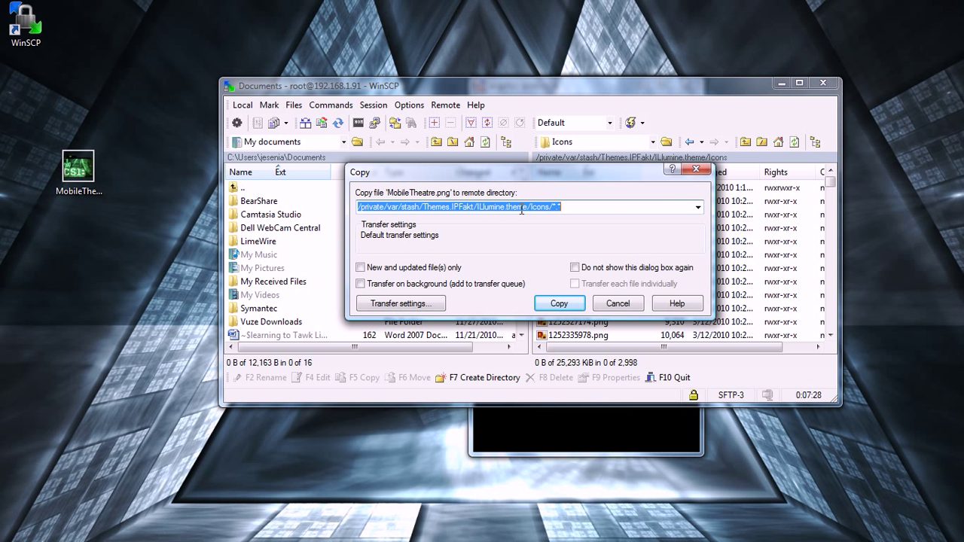
left_click_drag(519, 178, 335, 161)
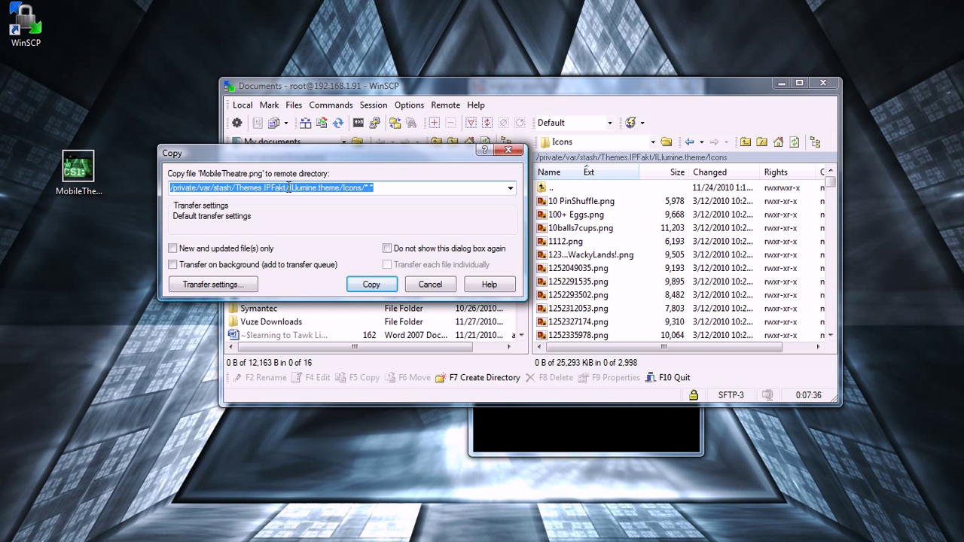
left_click(368, 289)
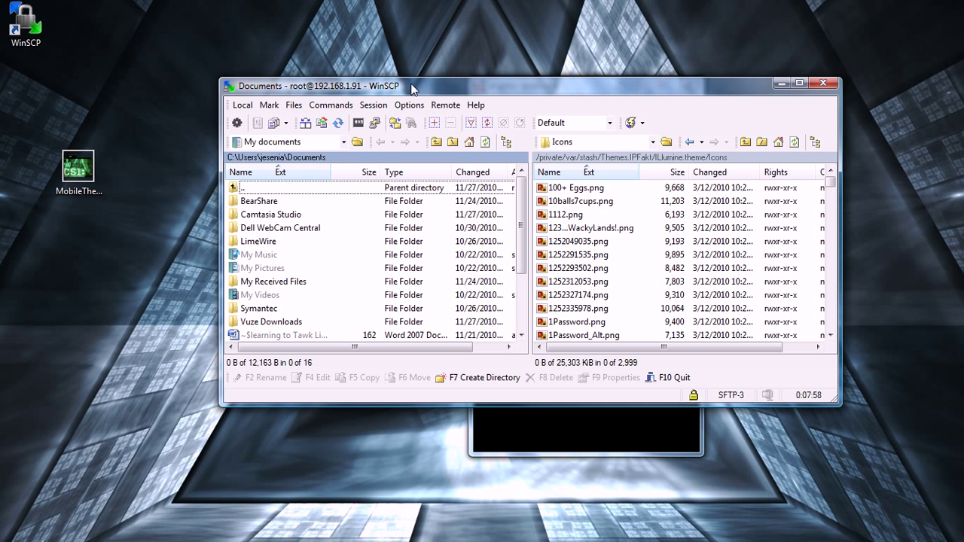
In the VNC view, uncheck and recheck ILlumine in WinterBoard to re-apply themes and respring
left_click(479, 452)
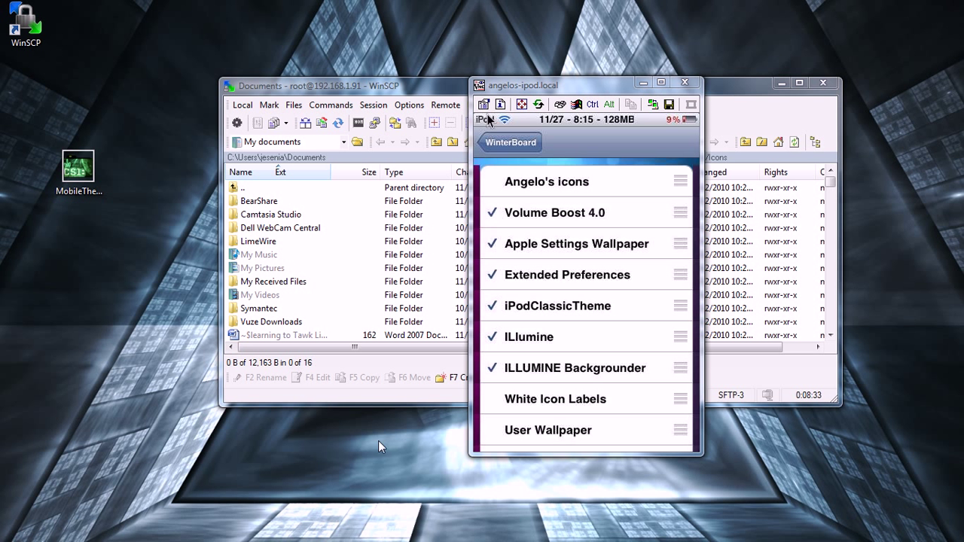
left_click(550, 345)
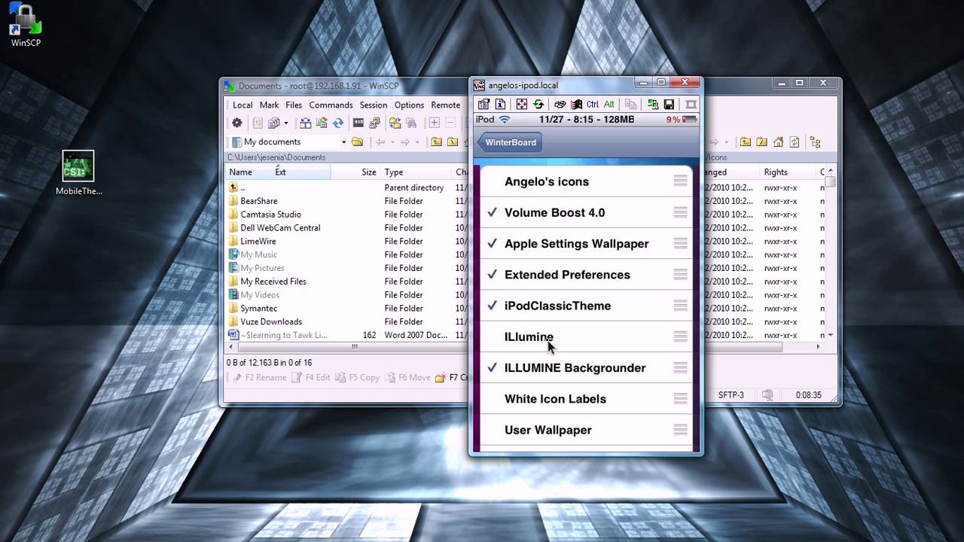
left_click(548, 341)
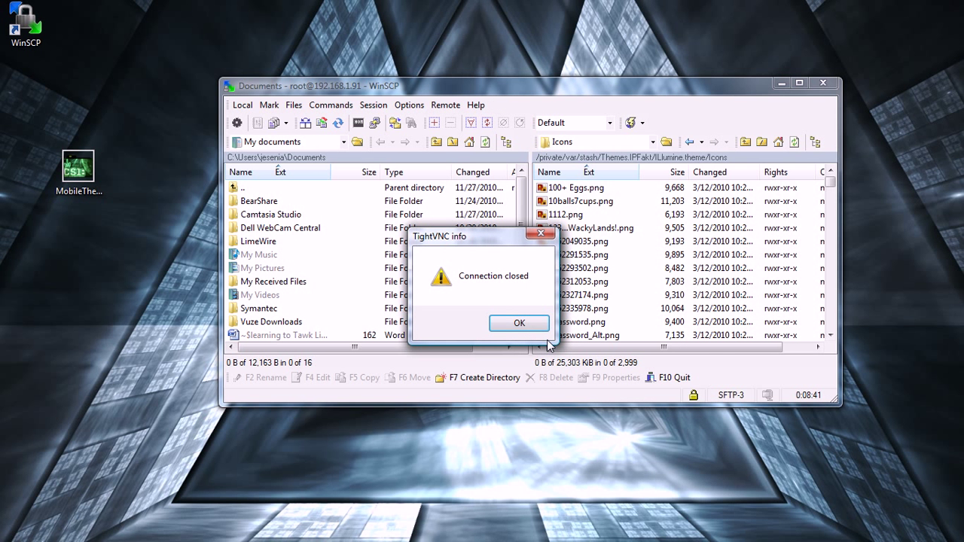
Acknowledge the Connection closed message and dismiss the iPod's Low Battery alert after reconnecting
left_click(519, 323)
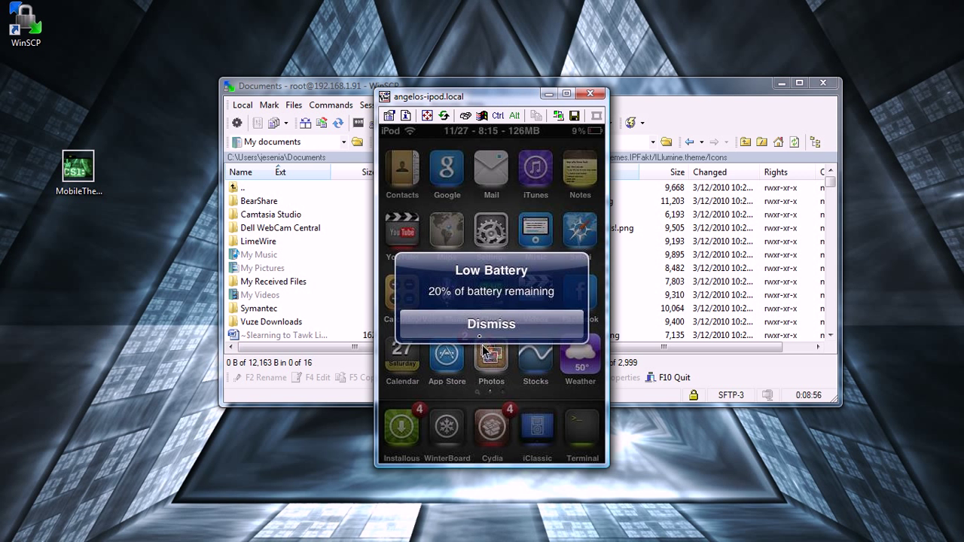
left_click(482, 331)
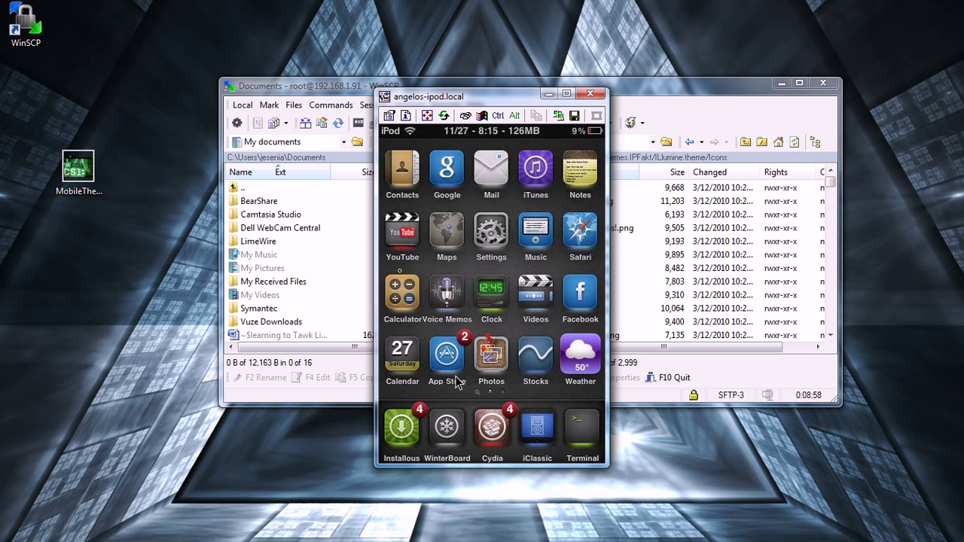